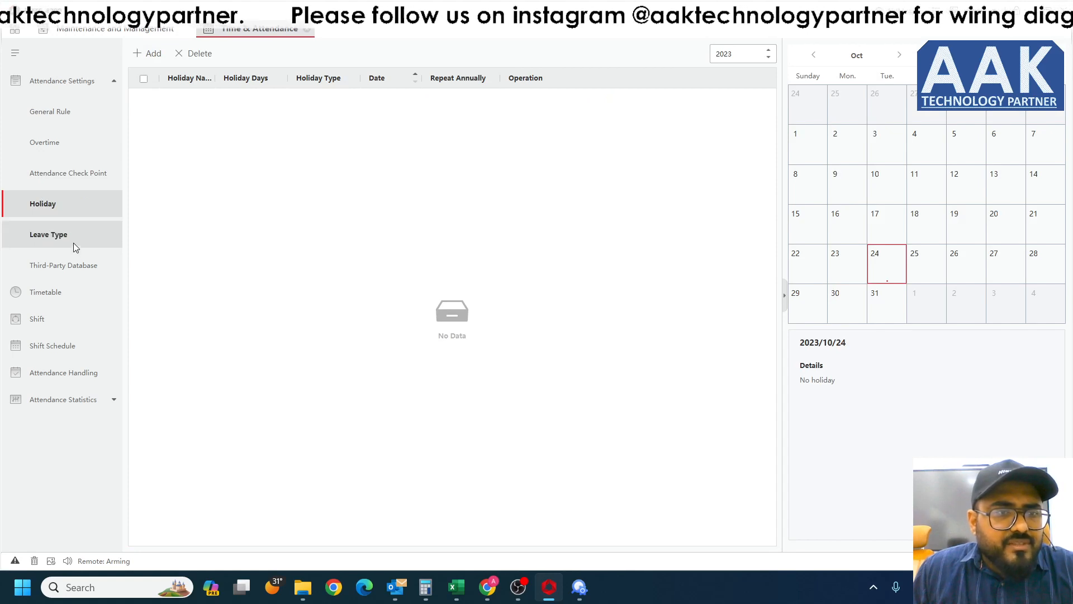
Step: Open the third-party database settings and review the server IP address, database name, user name and password fields
left_click(73, 243)
left_click(74, 266)
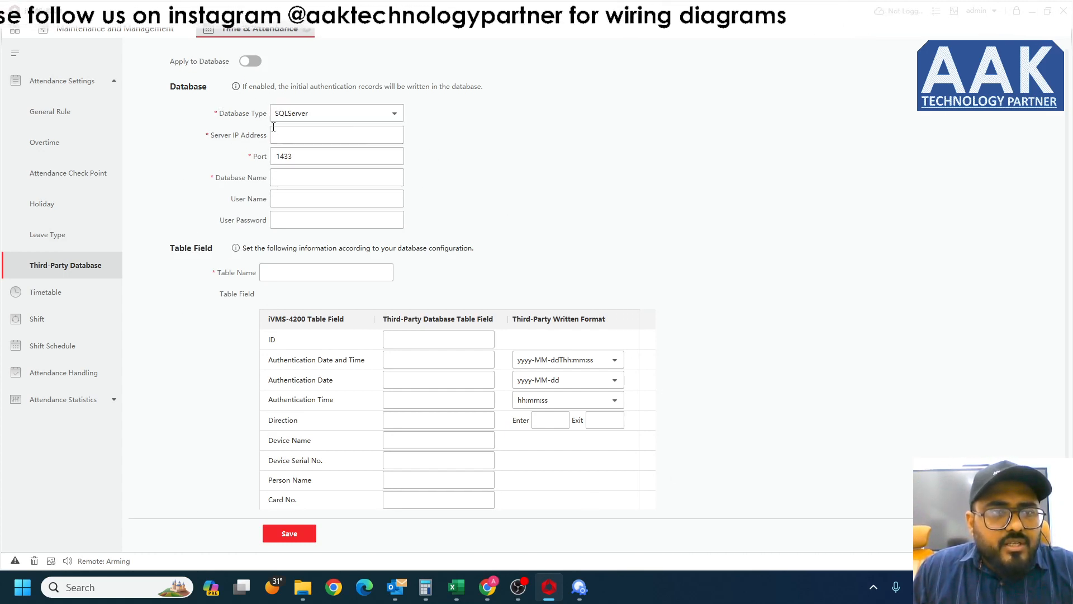
left_click(295, 135)
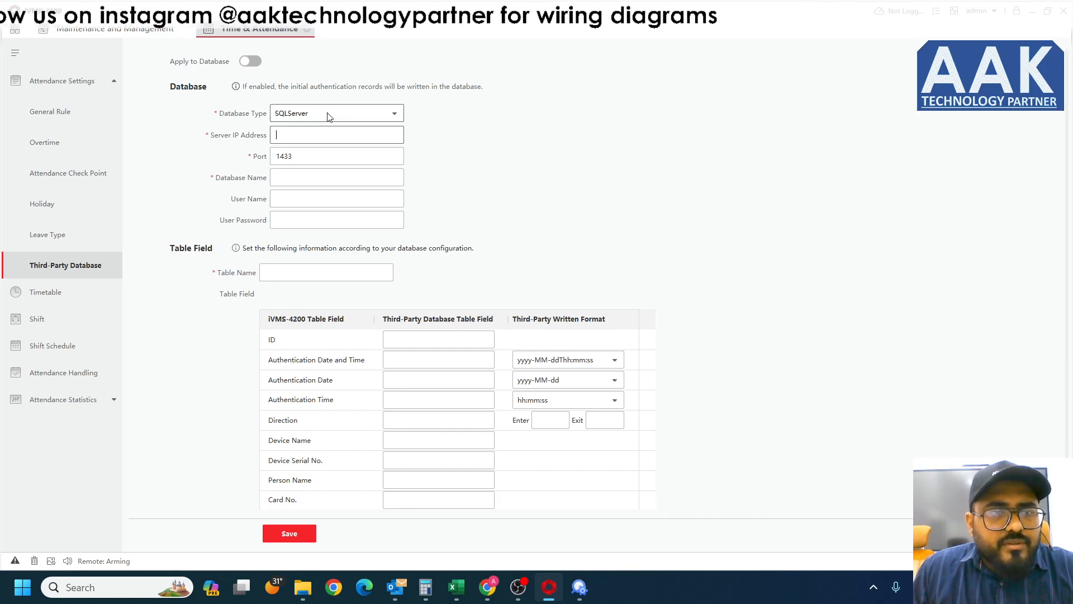
left_click(278, 179)
left_click(283, 199)
left_click(284, 222)
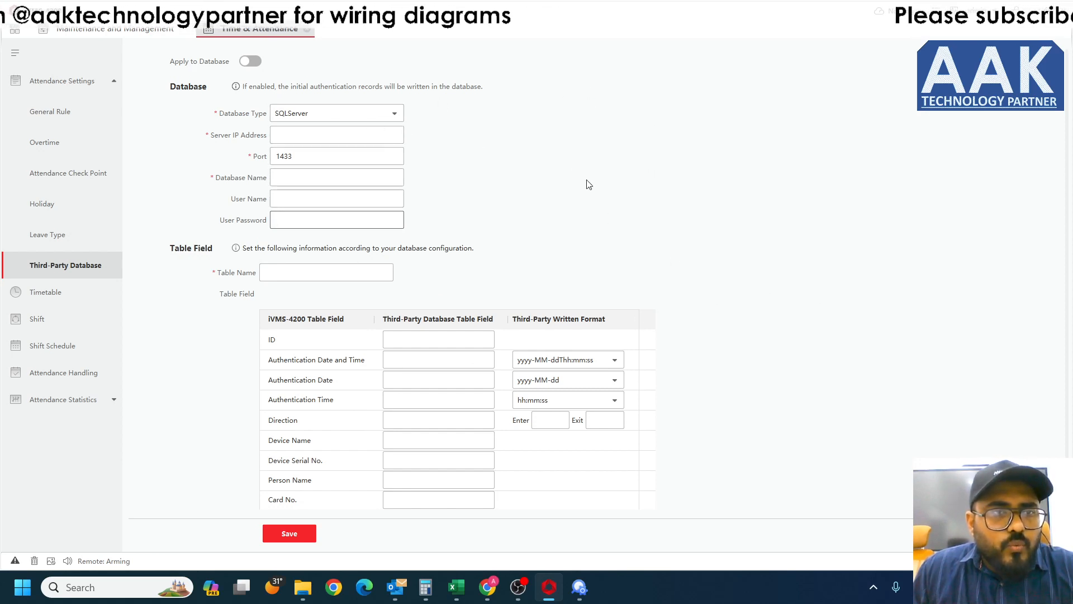
Step: Open the timetable settings and try to delete the Default Timetable
left_click(118, 84)
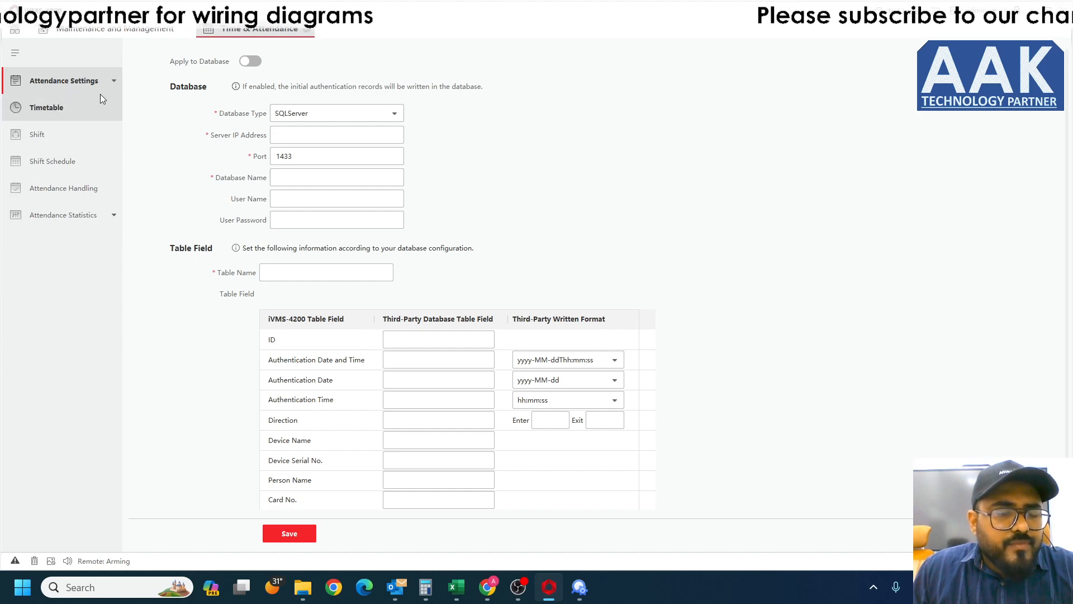
left_click(71, 110)
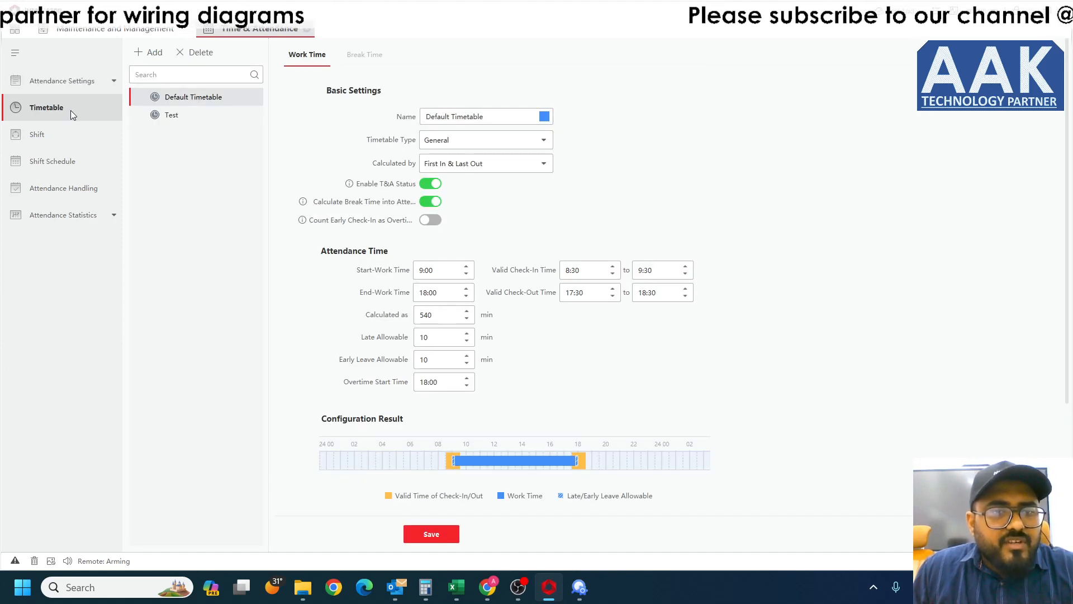
left_click(211, 56)
left_click(547, 309)
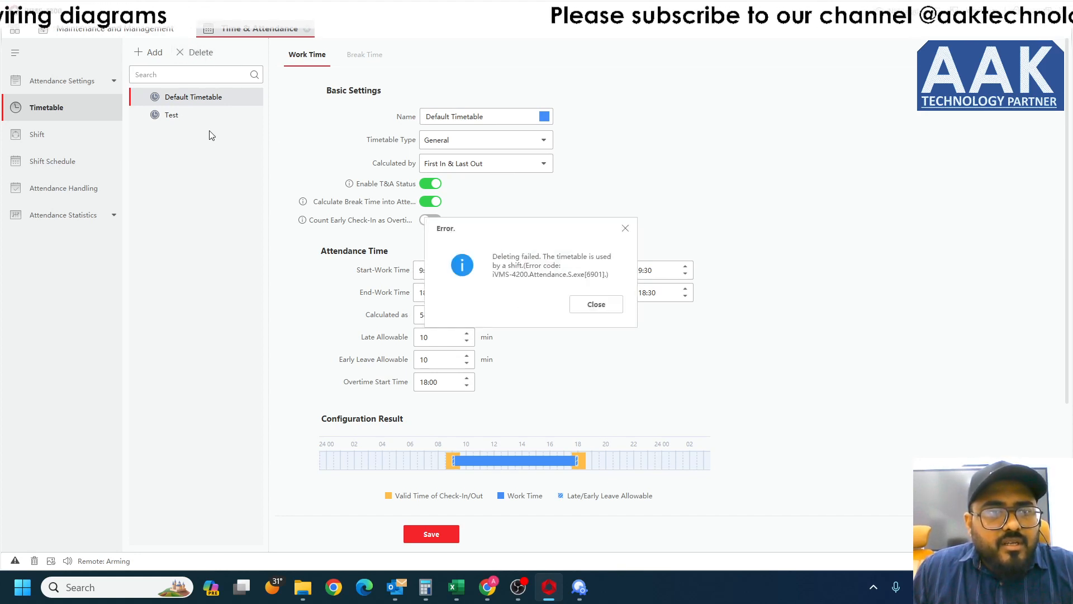
left_click(596, 304)
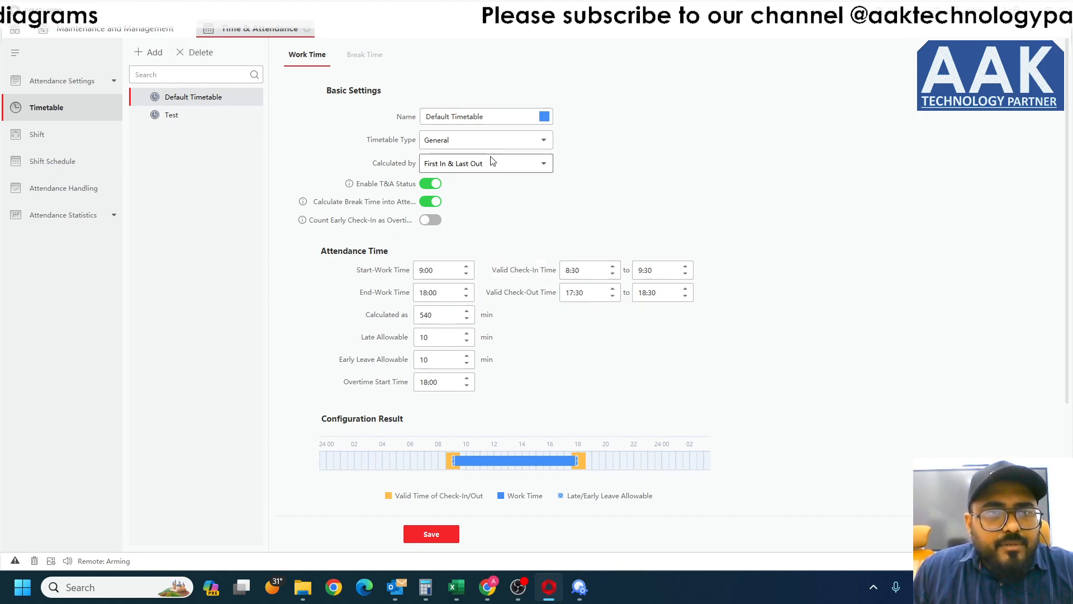
Step: Try to delete the Test timetable
left_click(238, 117)
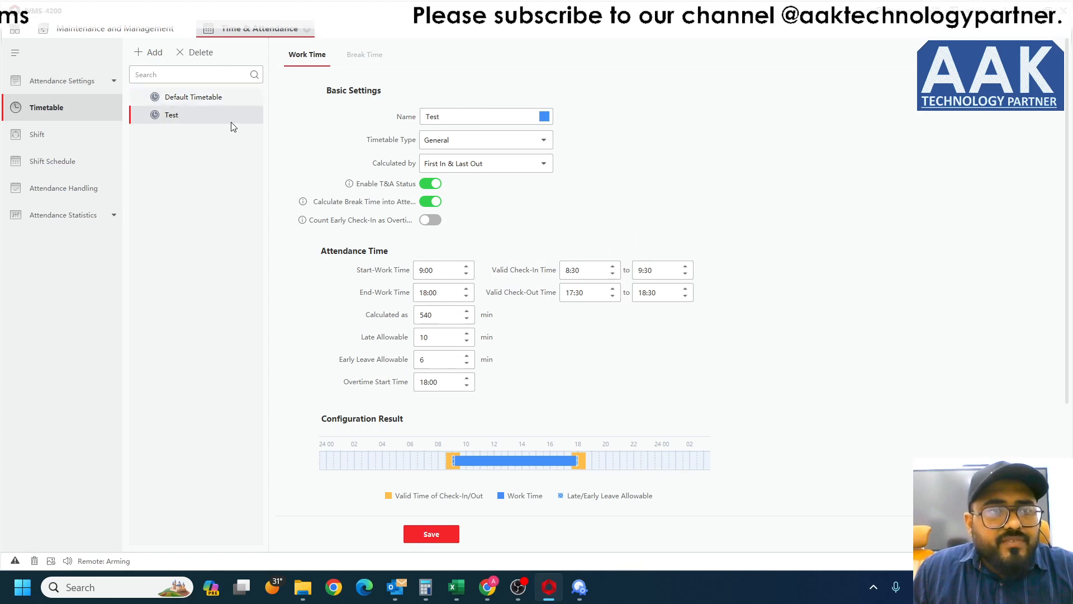
left_click(196, 52)
left_click(539, 309)
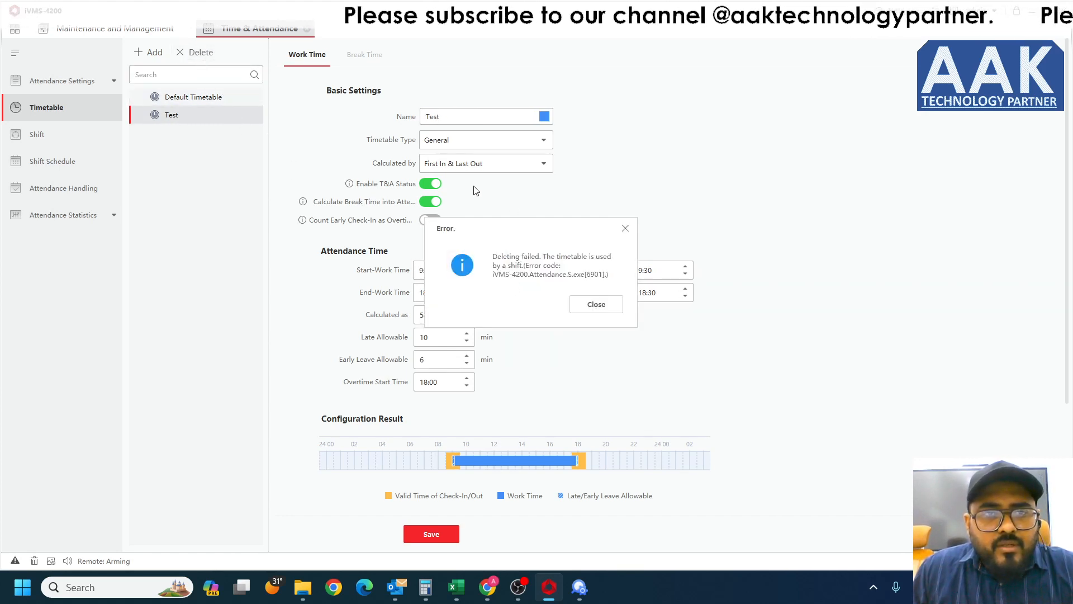
left_click(596, 304)
Step: Set the Test timetable's type to Flexible to review its working hours and start time, and return it to General
left_click(538, 140)
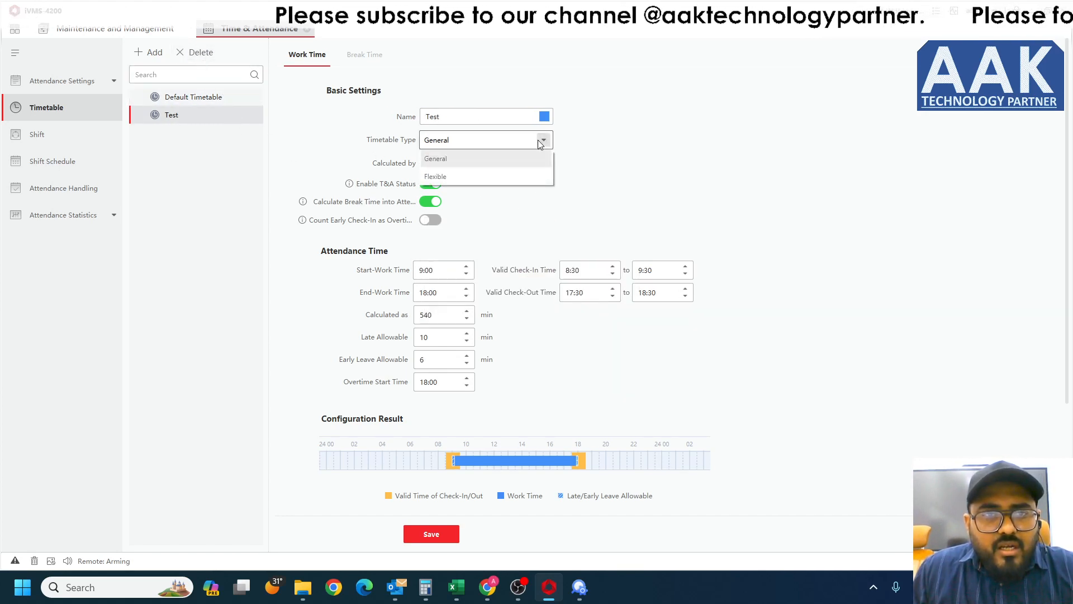
left_click(482, 175)
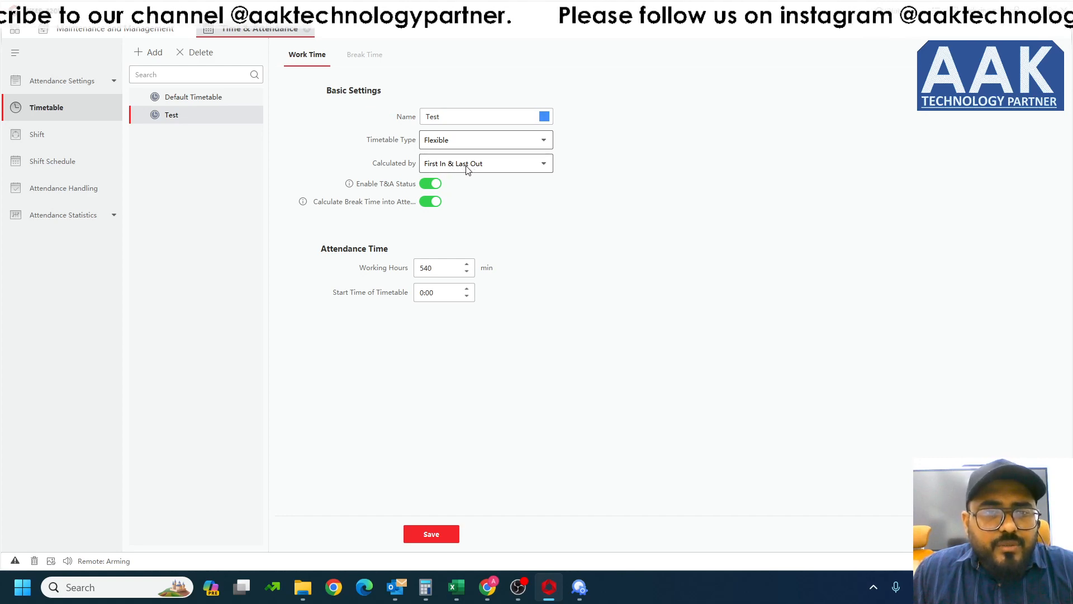
left_click_drag(447, 269, 383, 270)
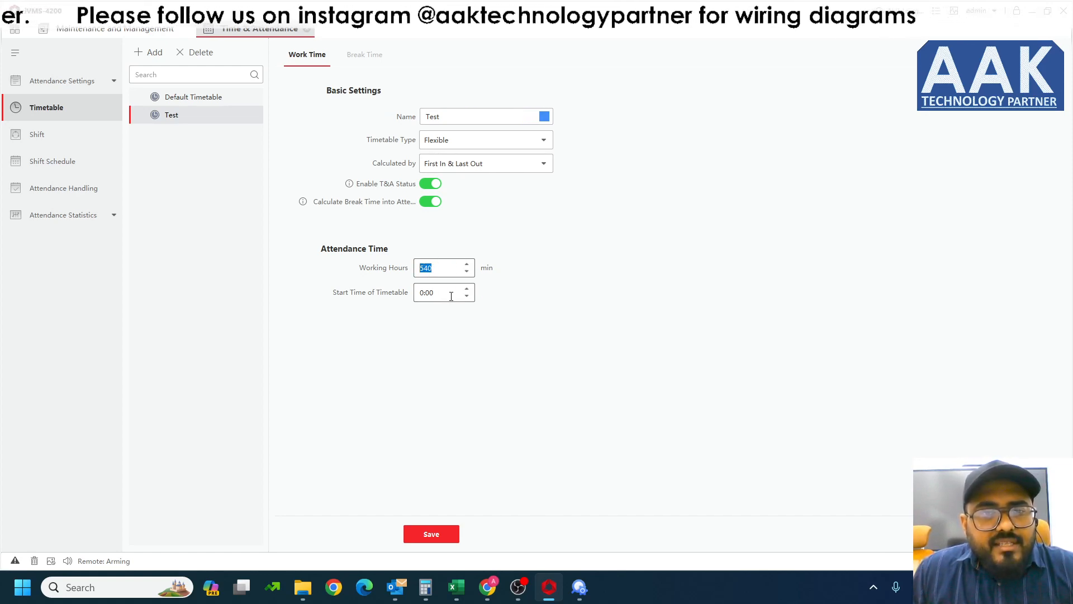
left_click(431, 294)
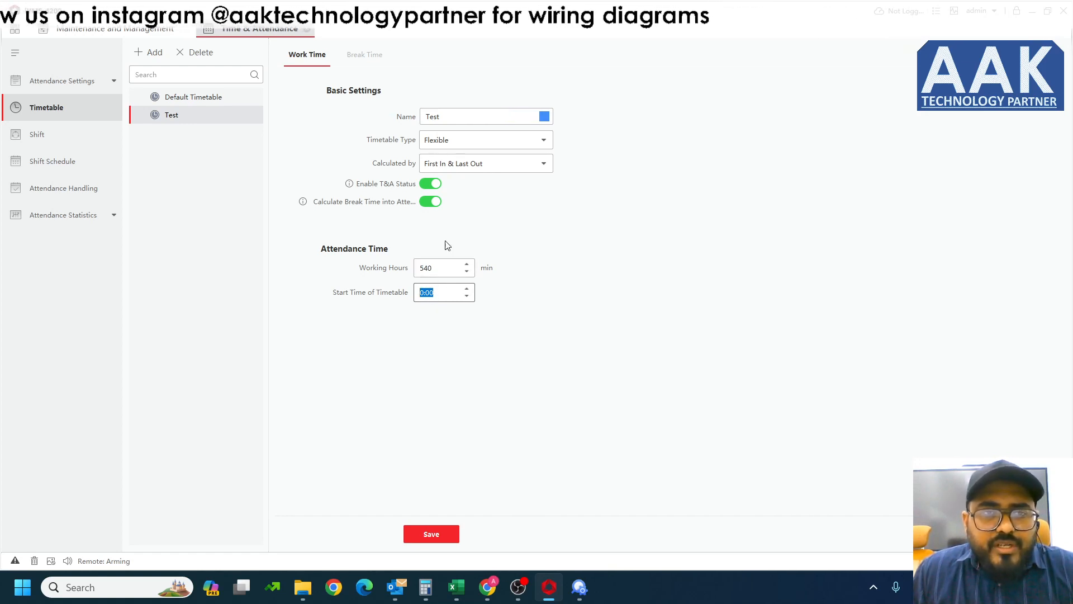
left_click(493, 141)
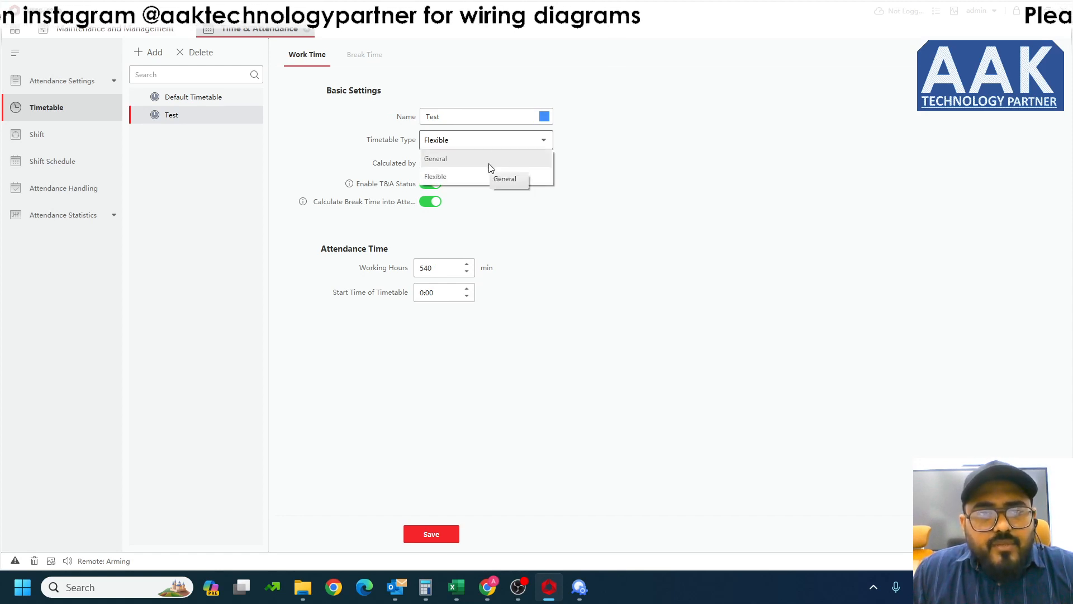
left_click(485, 162)
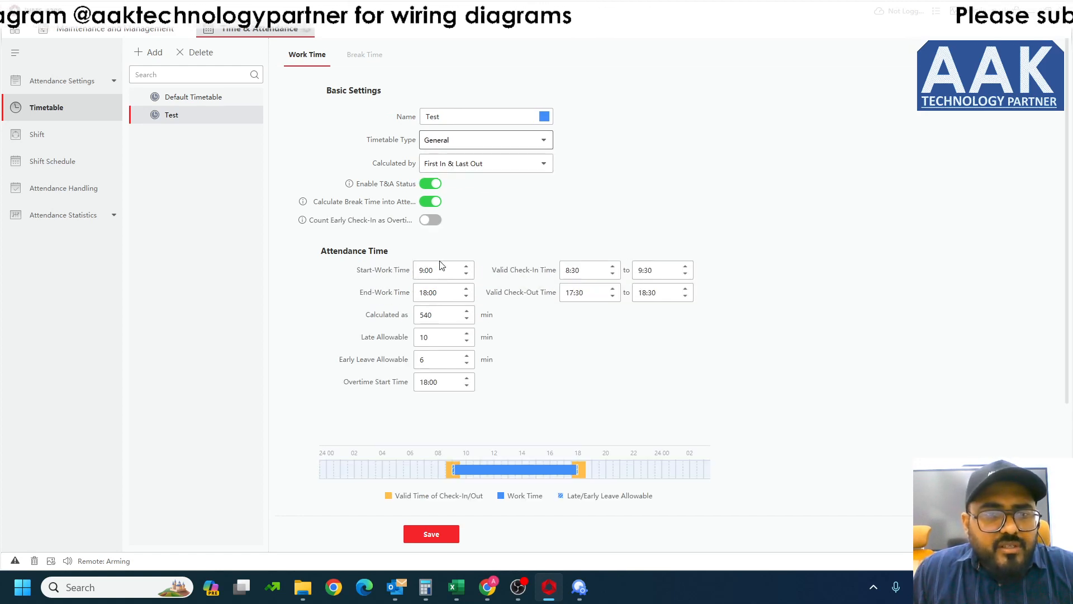
Step: Examine the Test timetable's start-work and end-work times, valid check-in and check-out ranges, and overtime start time
left_click_drag(443, 274, 407, 274)
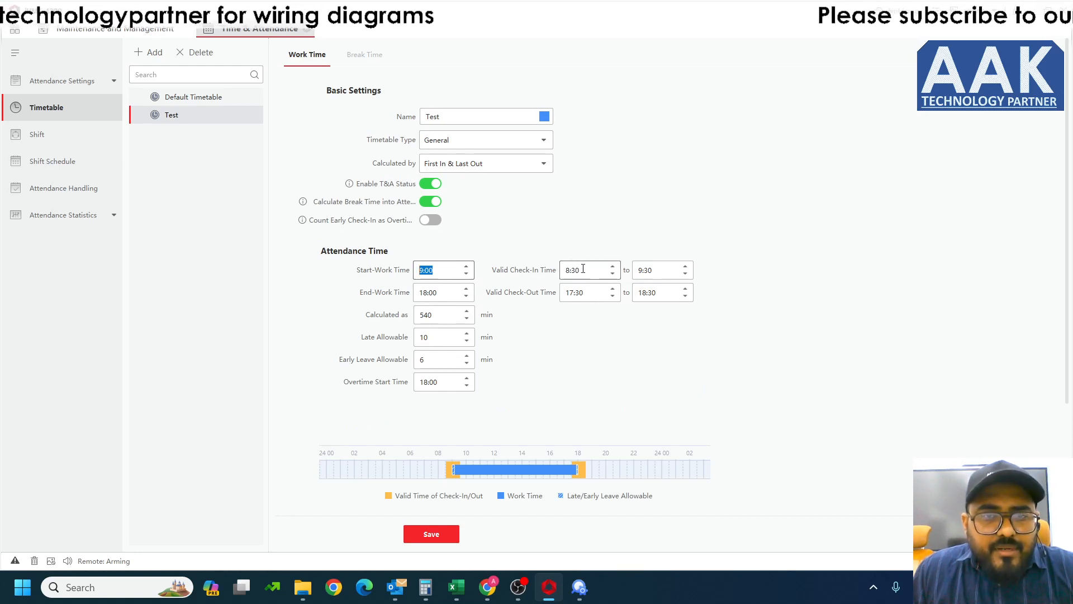
left_click_drag(583, 269, 555, 276)
left_click_drag(668, 271, 639, 272)
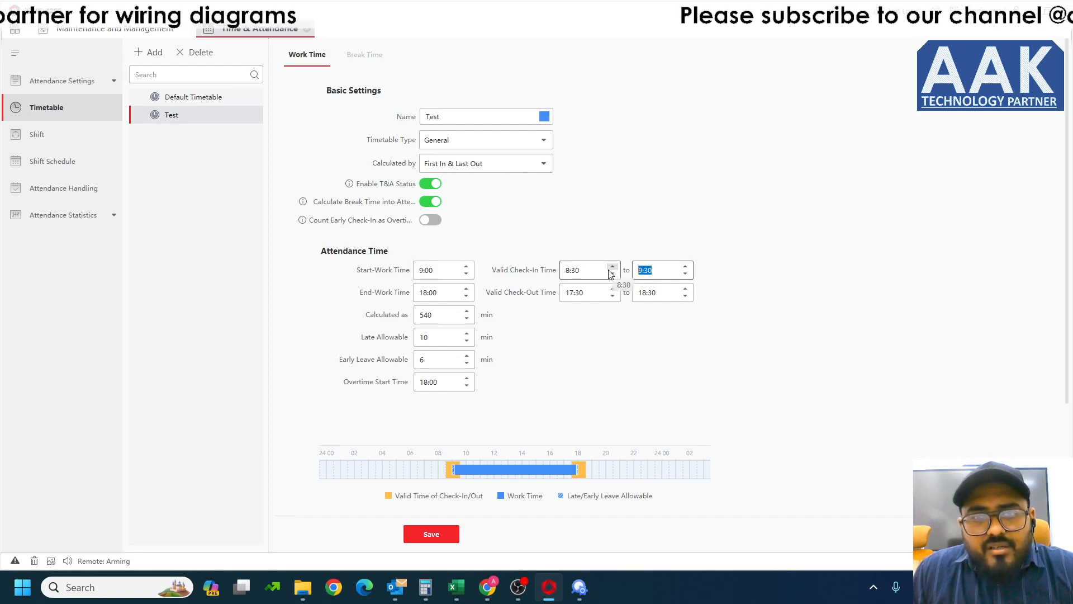
left_click_drag(442, 293, 412, 295)
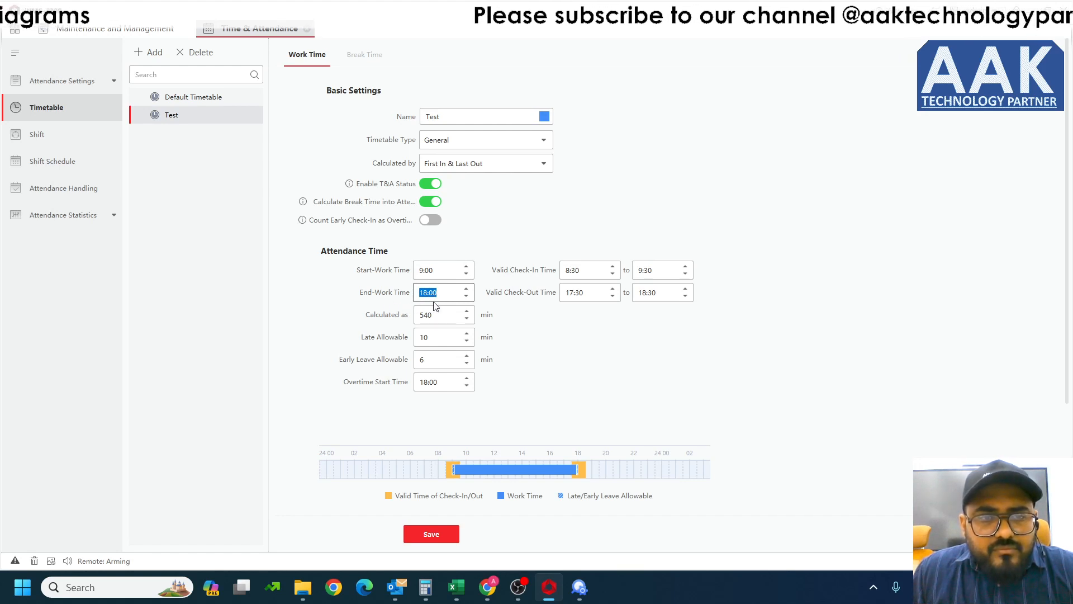
left_click_drag(595, 293, 561, 295)
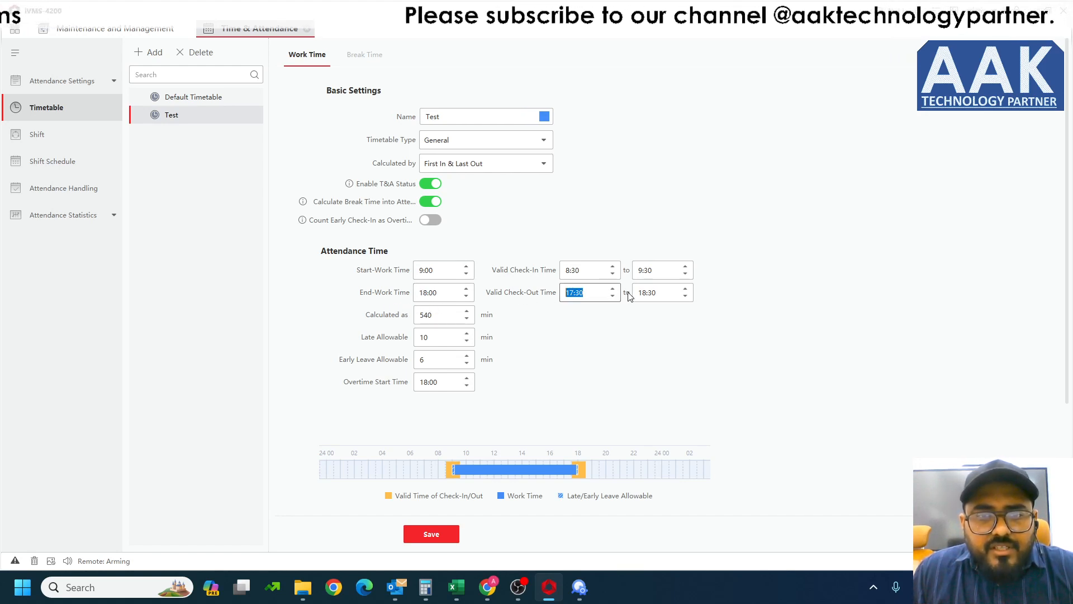
left_click_drag(662, 294, 632, 294)
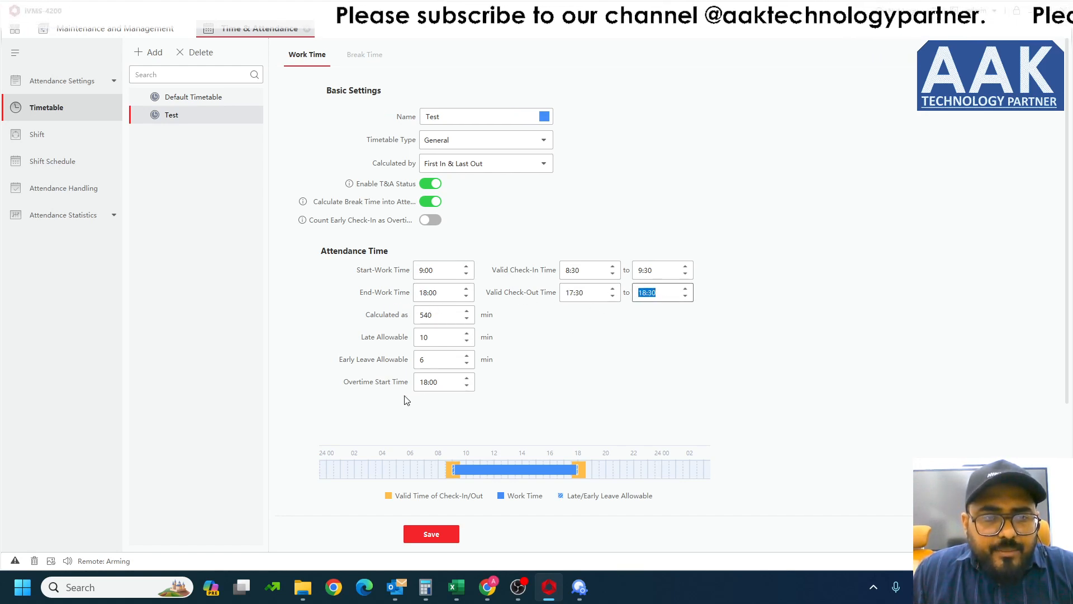
left_click_drag(441, 384, 418, 384)
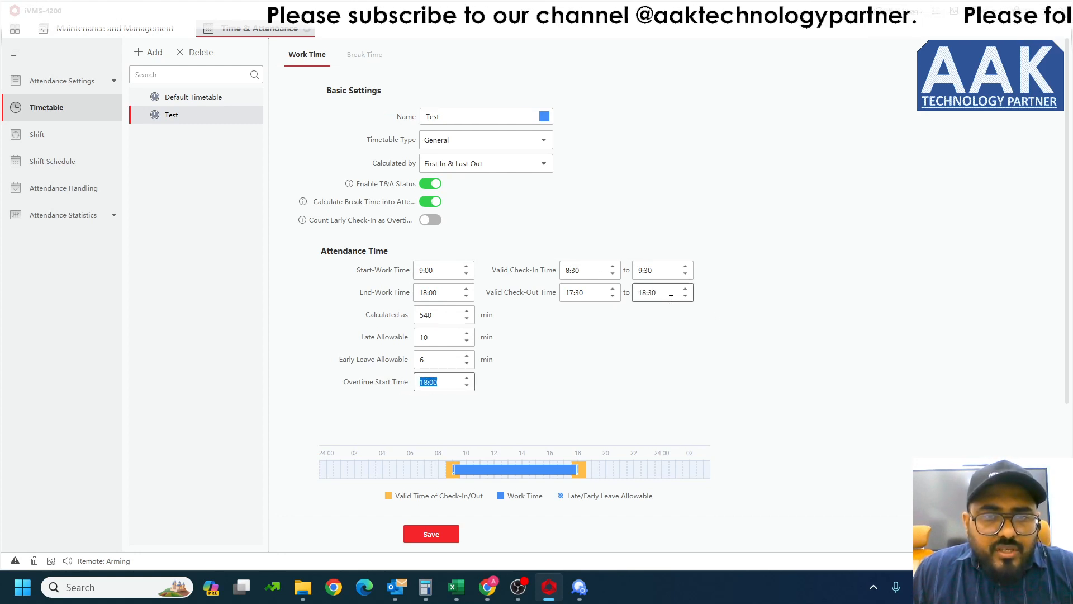
left_click_drag(664, 294, 639, 298)
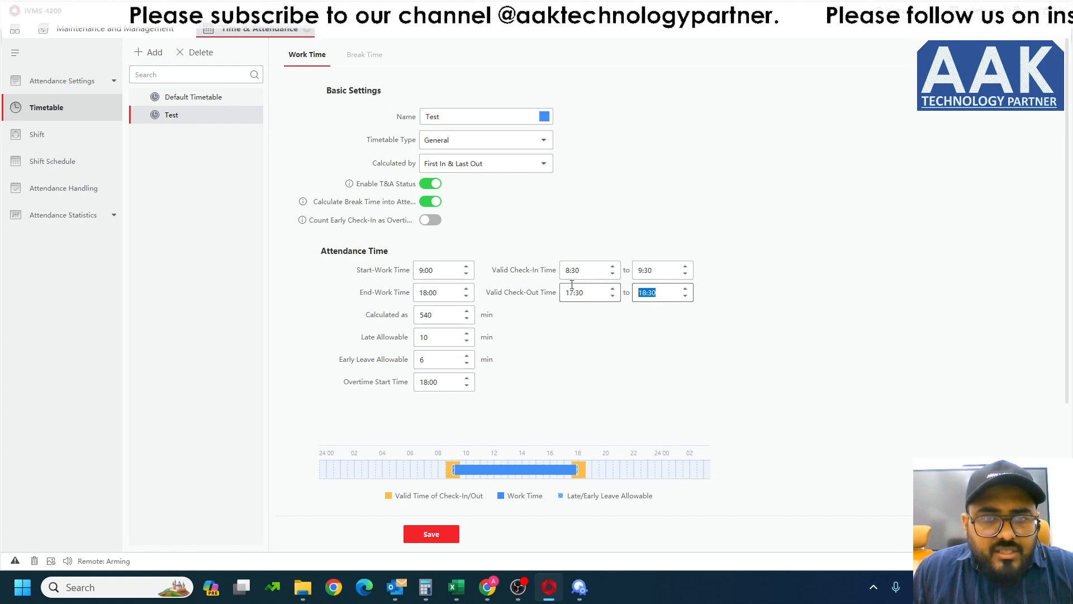
left_click_drag(582, 270, 565, 270)
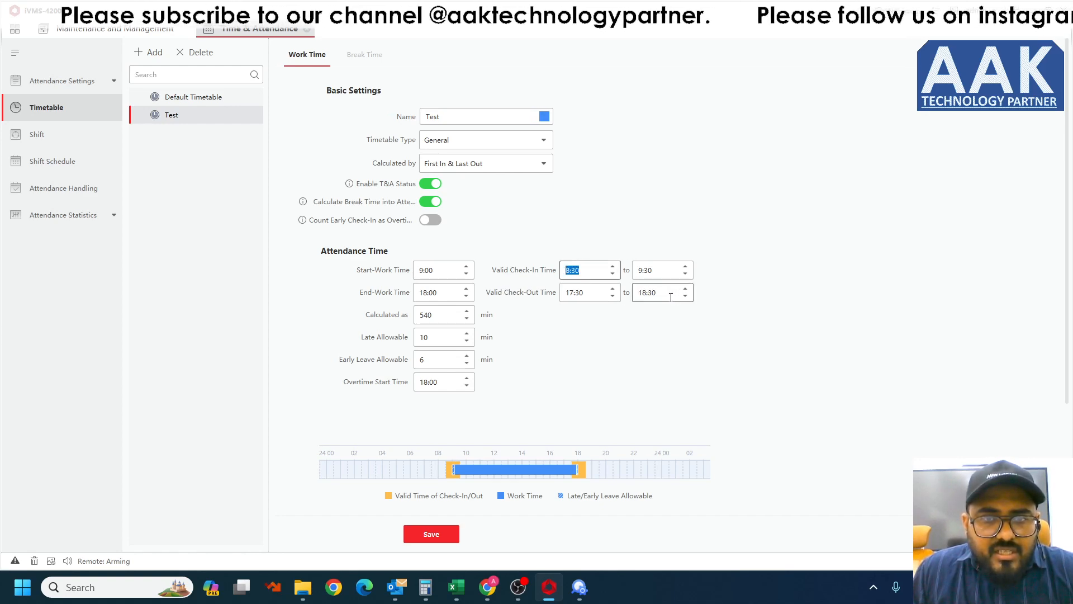
left_click_drag(671, 296, 627, 297)
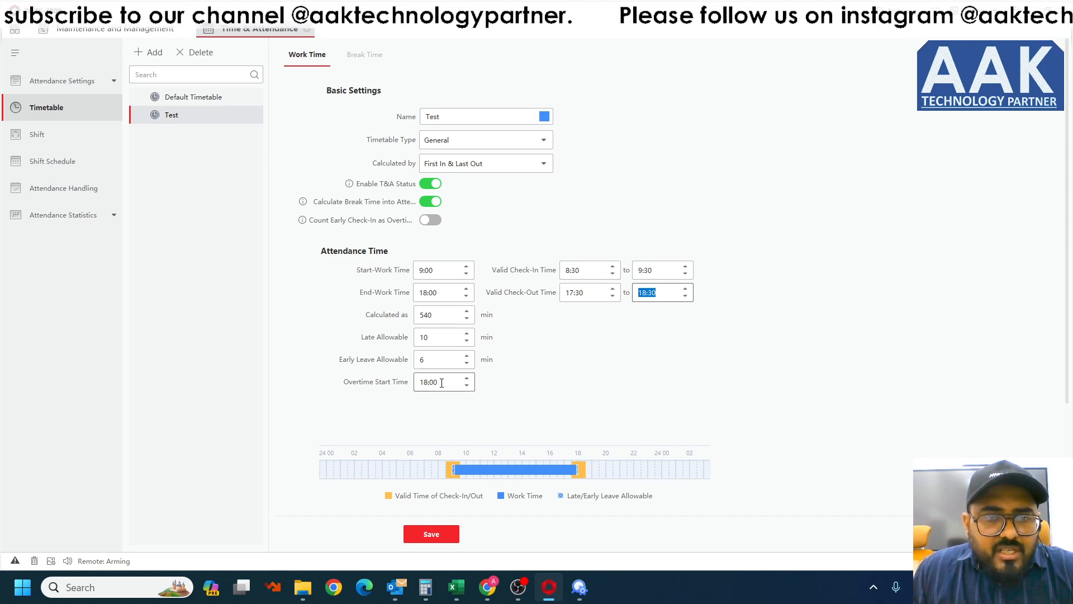
left_click_drag(441, 383, 414, 383)
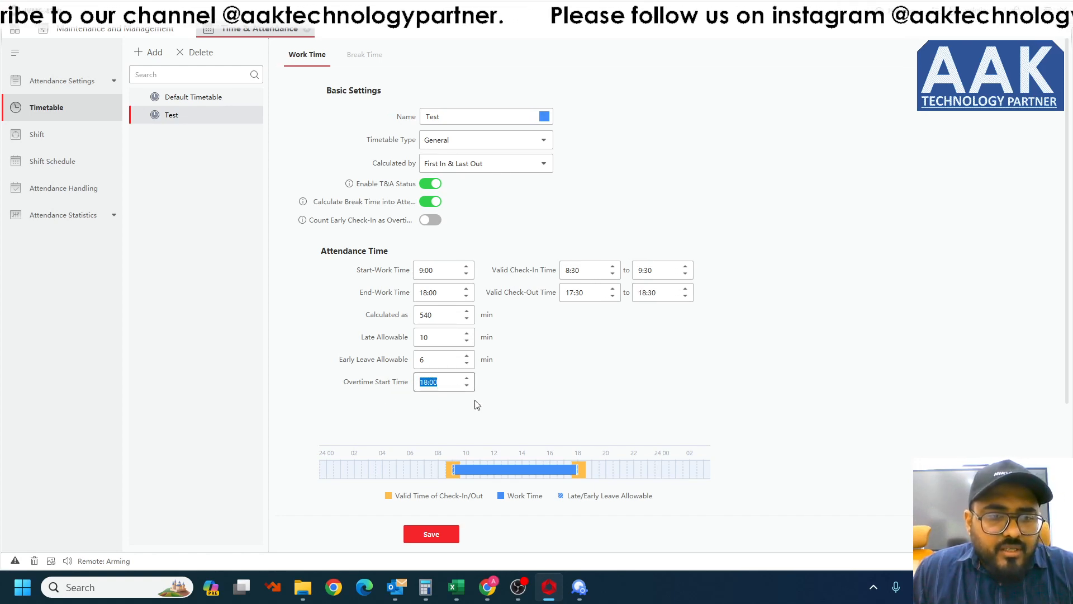
Step: Examine the Test timetable's absence settings for late check-in and early check-out against its valid check-in and check-out times
scroll(477, 405, "down", 3)
scroll(538, 445, "down", 1)
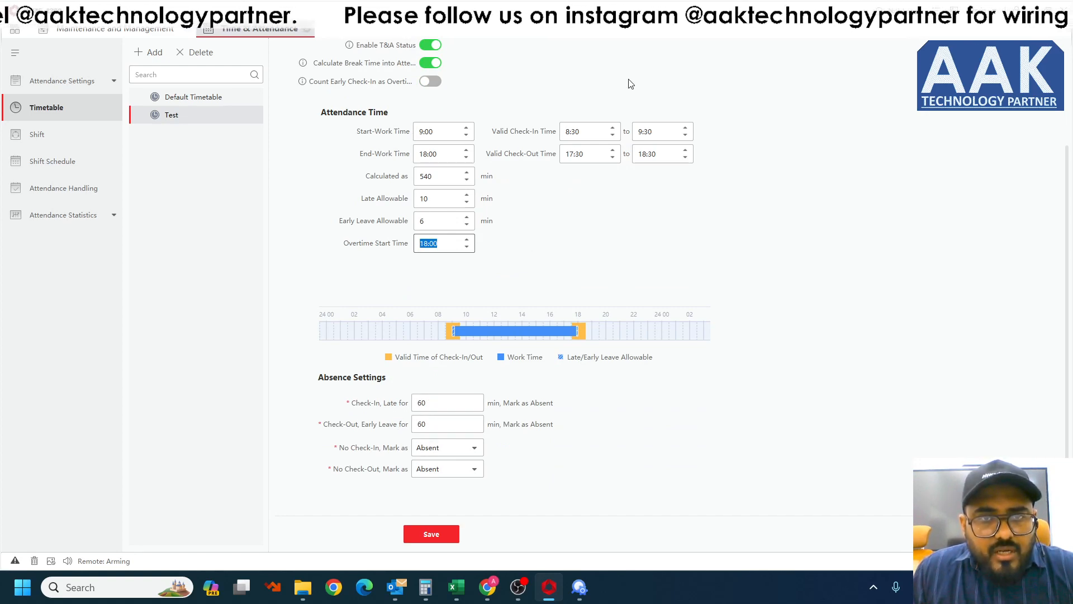
left_click_drag(582, 133, 561, 136)
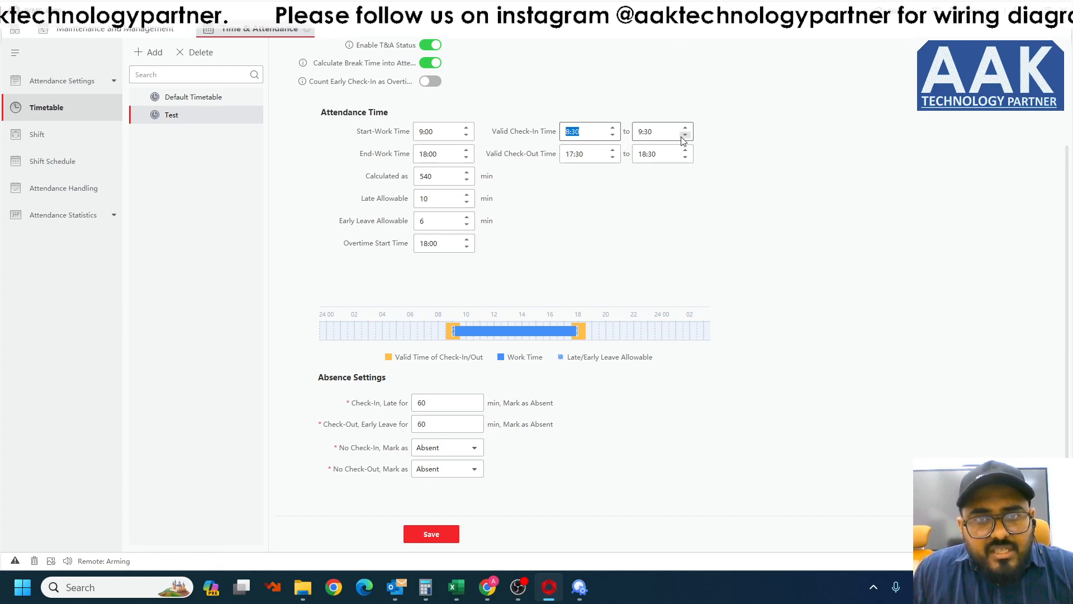
left_click(430, 131)
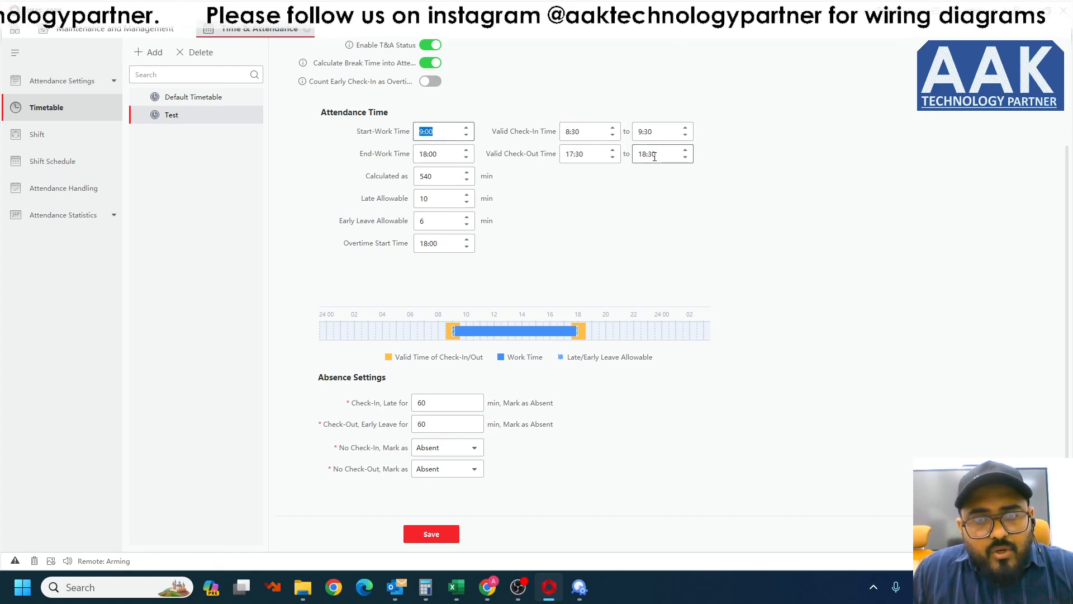
left_click_drag(660, 131, 641, 132)
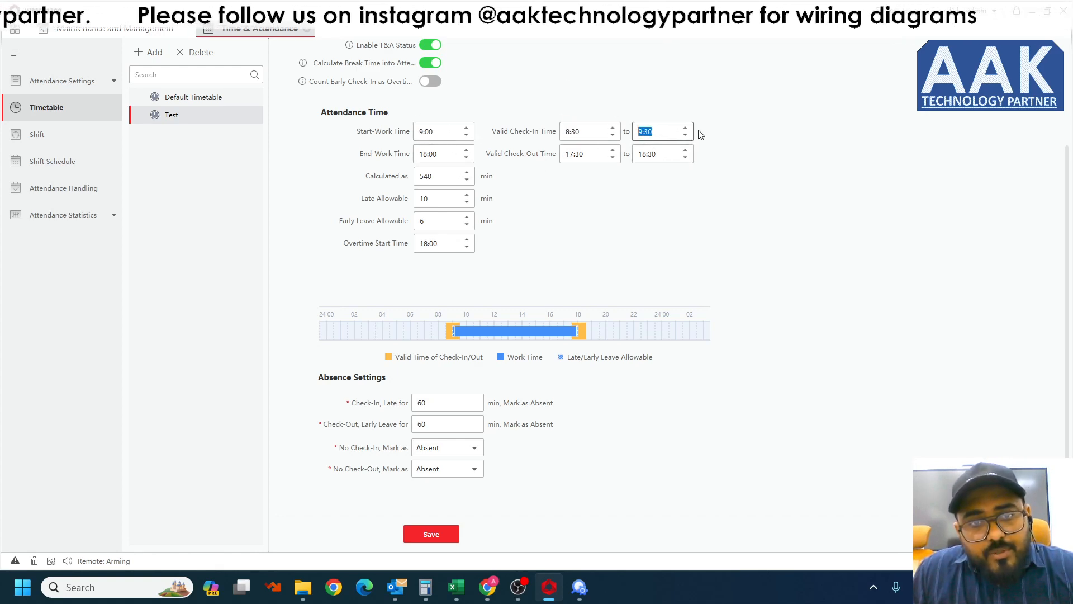
left_click(526, 407)
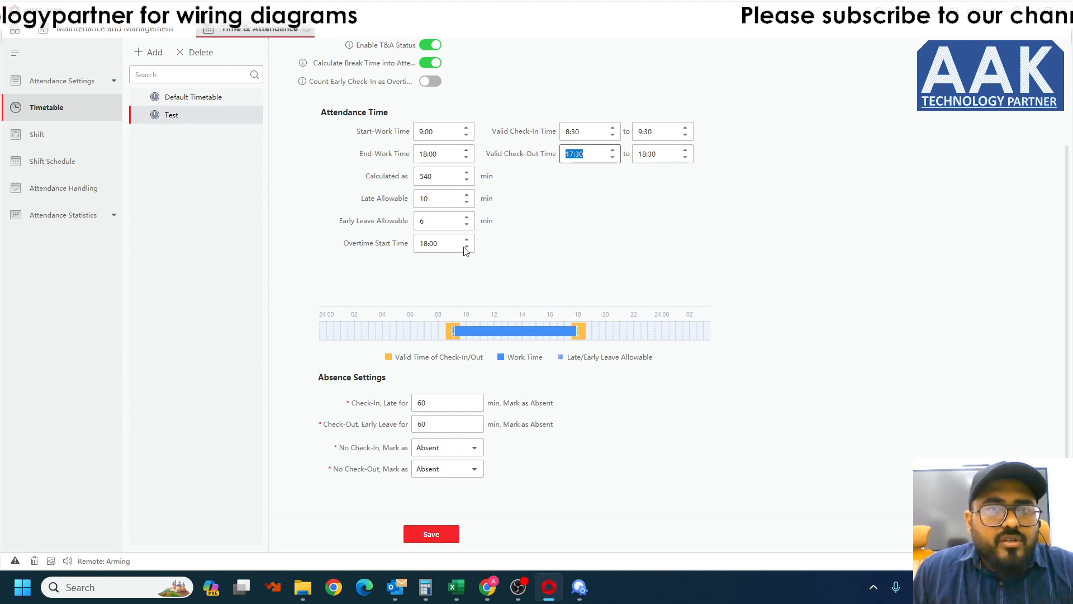
scroll(430, 240, "up", 3)
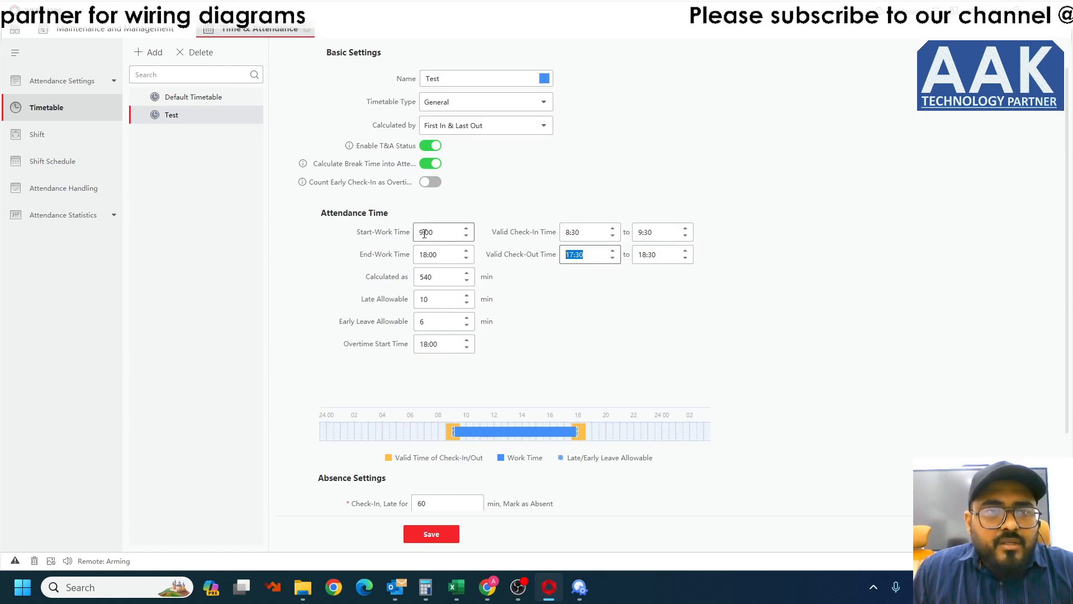
Step: Clear the weekly schedule of the test shift and apply the Default Timetable to Monday through Saturday
left_click(69, 134)
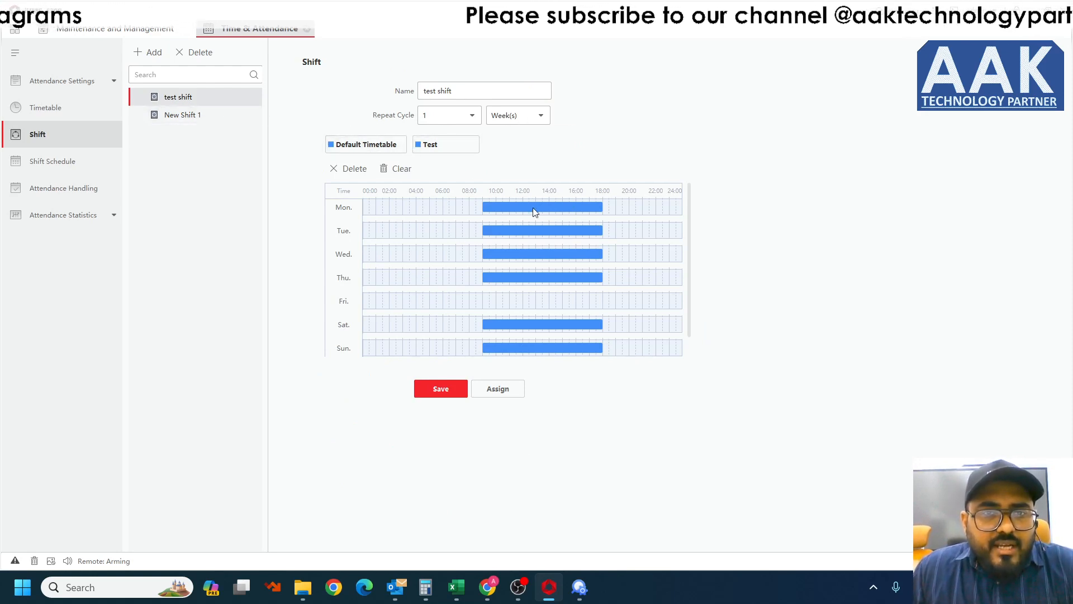
left_click(397, 168)
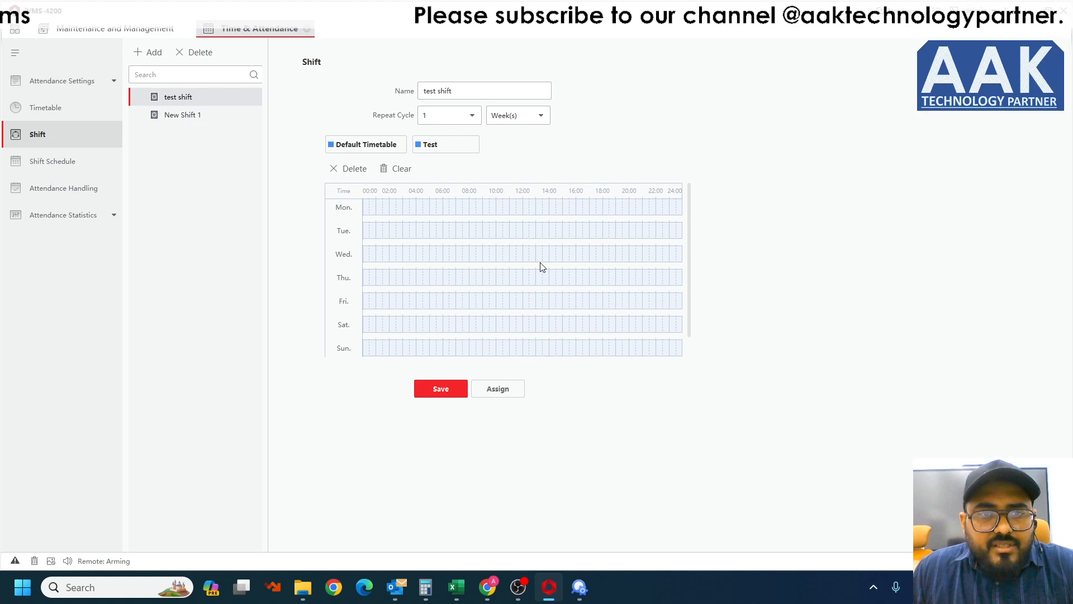
left_click(366, 145)
left_click(525, 209)
left_click(527, 229)
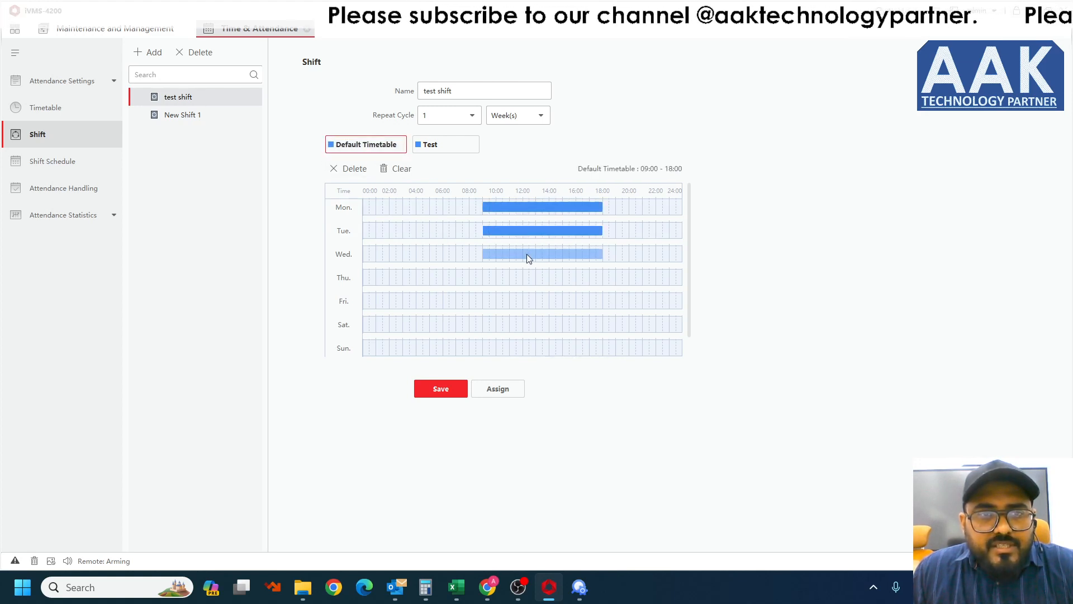
left_click(526, 254)
left_click(504, 279)
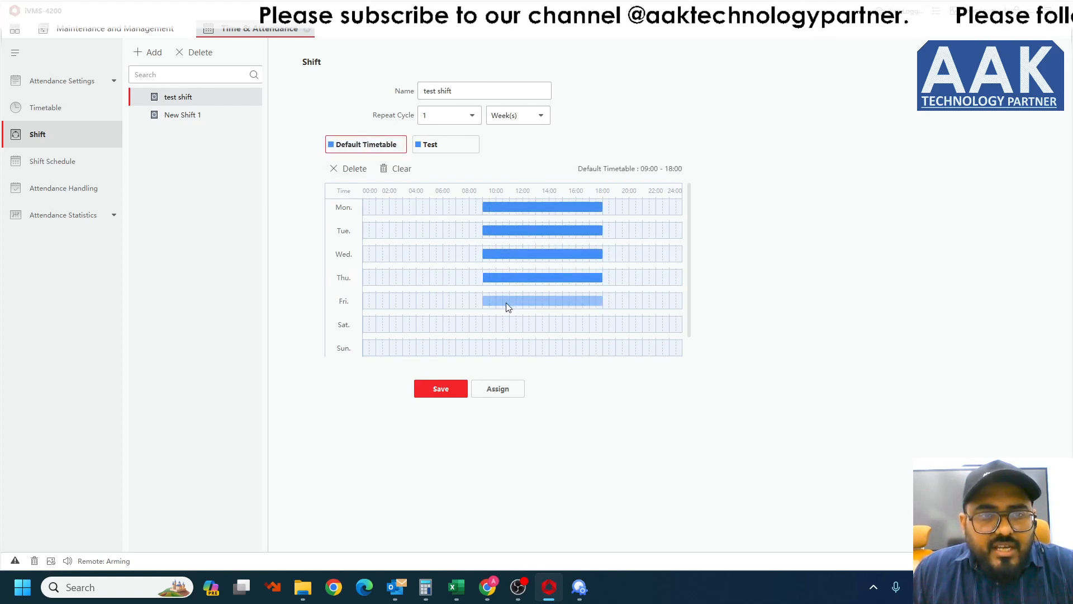
left_click(506, 303)
left_click(509, 327)
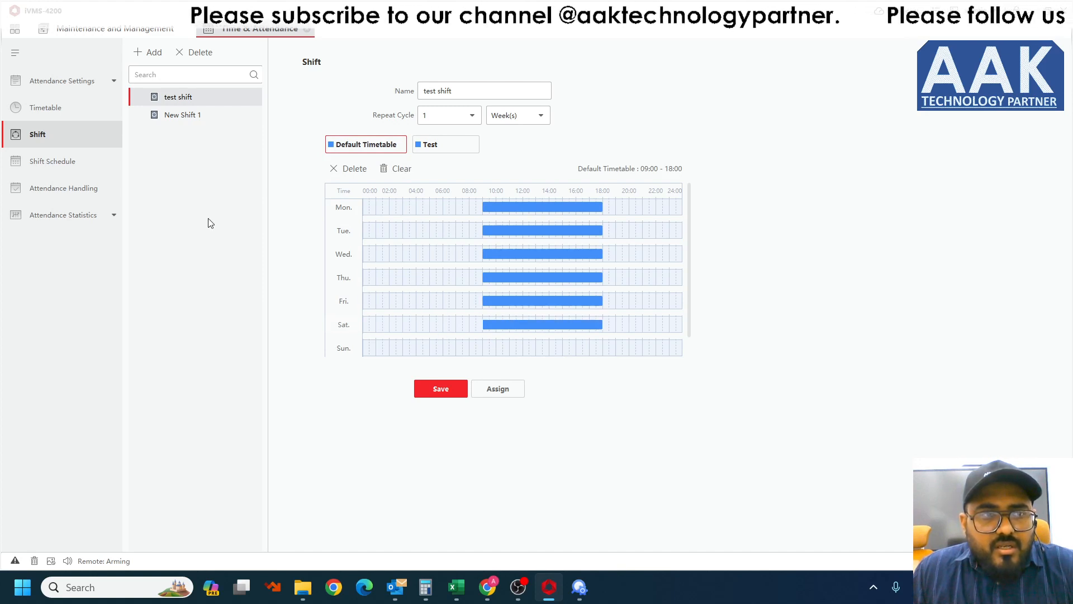
Step: Check which day is set as weekend in the general attendance rules and return to the test shift
left_click(73, 81)
left_click(90, 114)
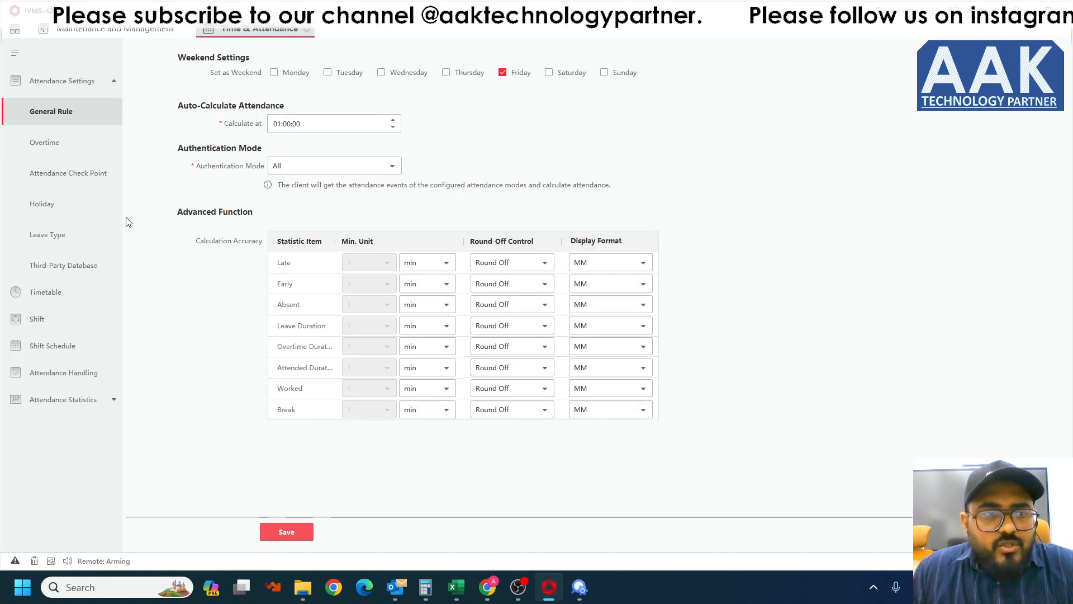
left_click(82, 291)
left_click(67, 144)
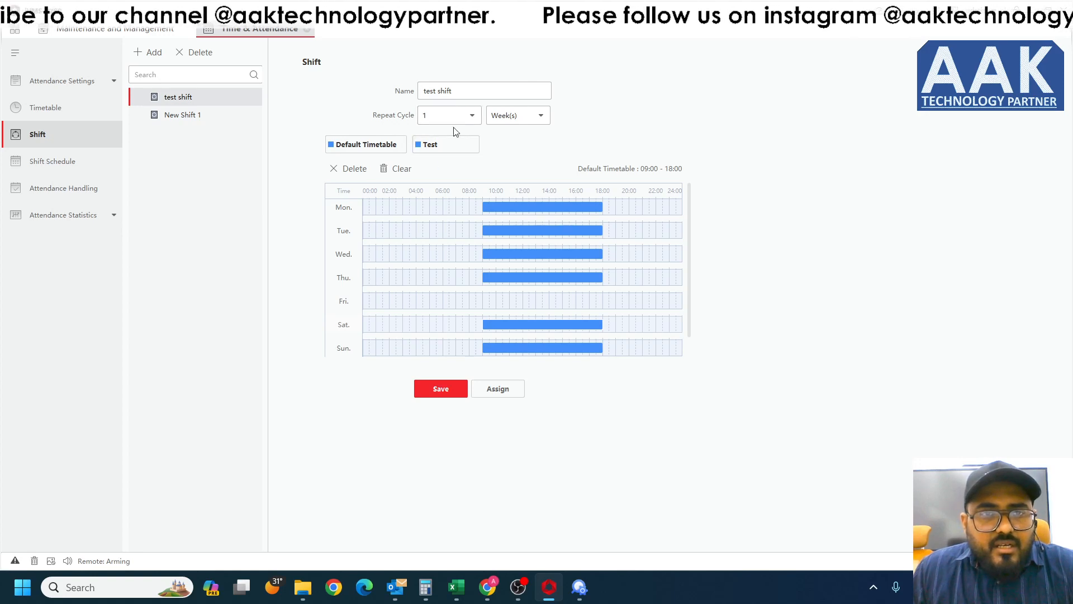
Step: Assign the test shift to User1 in Office 1 and save the assignment
left_click(491, 391)
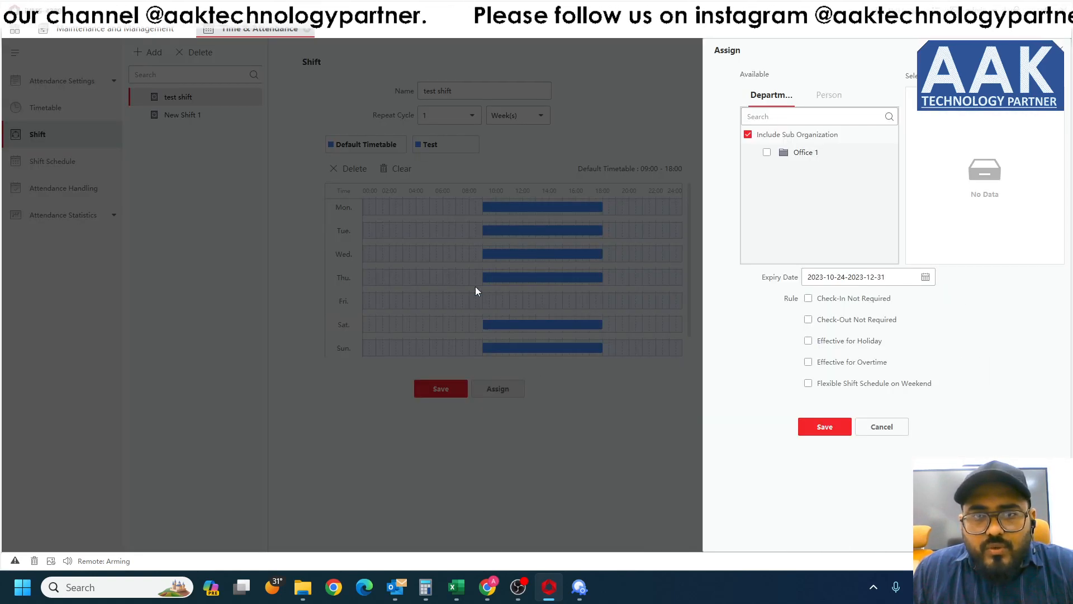
left_click(830, 97)
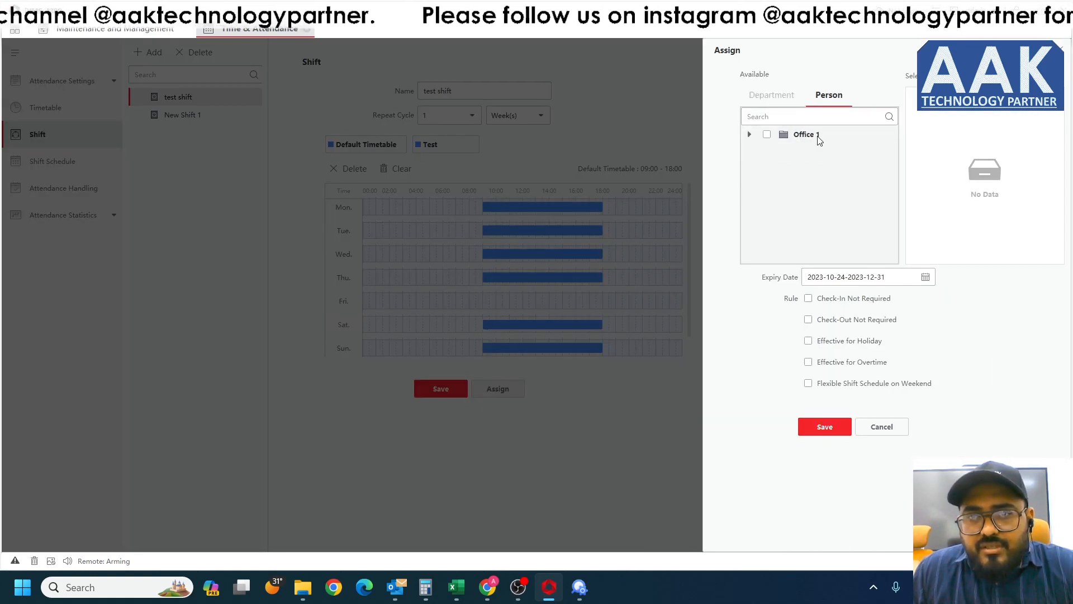
left_click(749, 136)
left_click(781, 152)
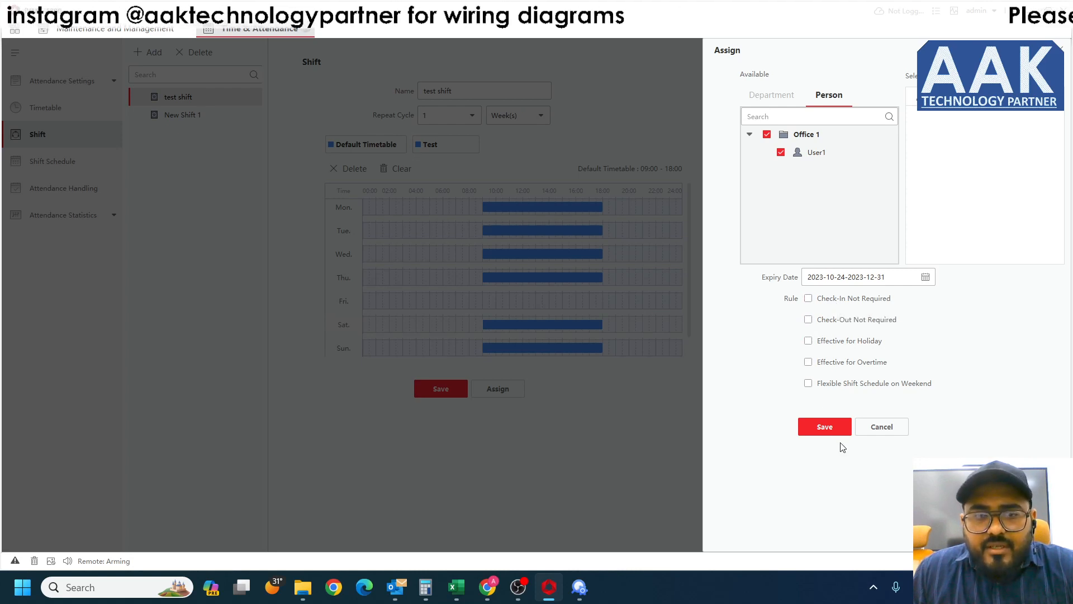
left_click(838, 428)
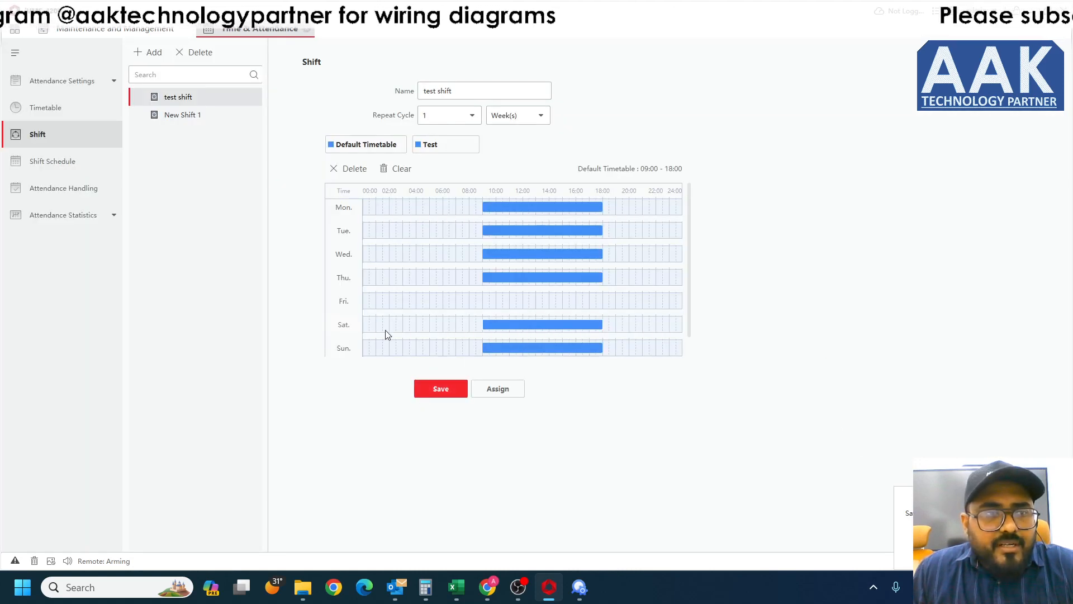
Step: Review the October 2023 shift schedule for Office 1 and for User1
left_click(51, 167)
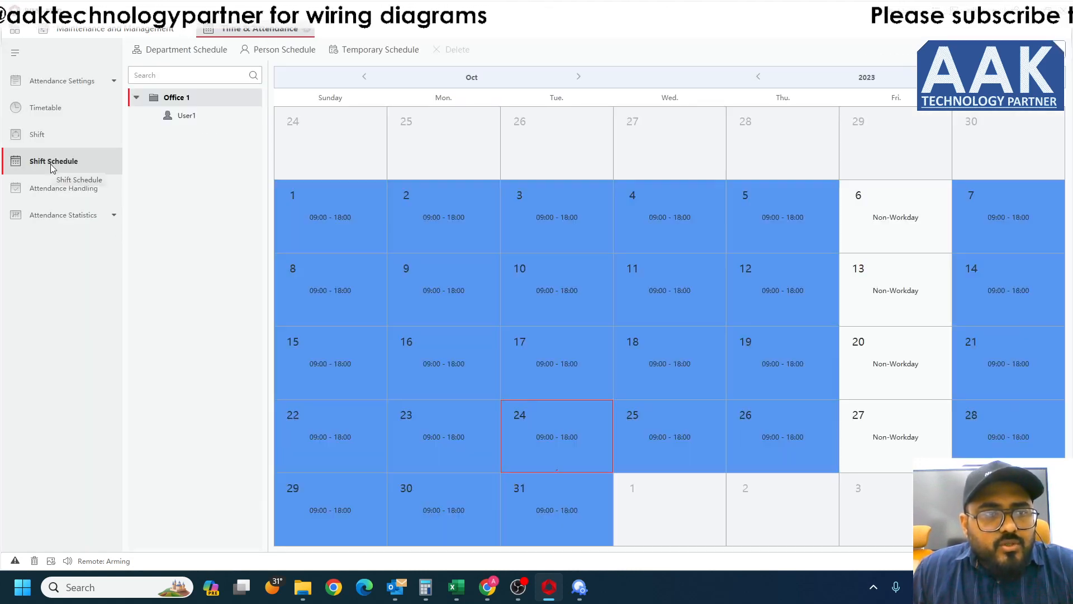
left_click(365, 237)
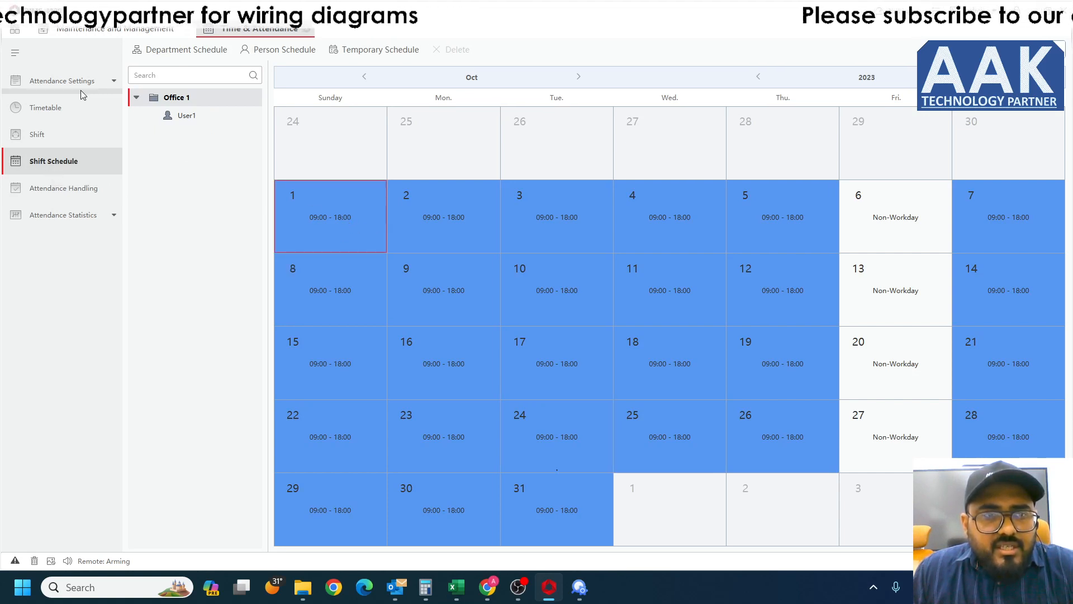
left_click(194, 119)
left_click_drag(330, 218, 780, 360)
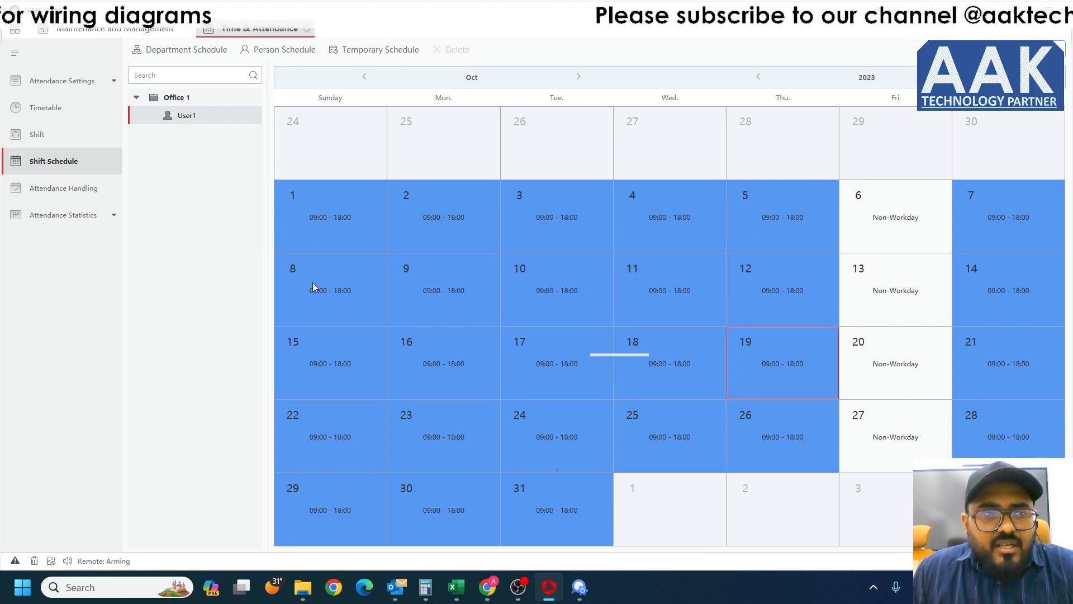
left_click(91, 216)
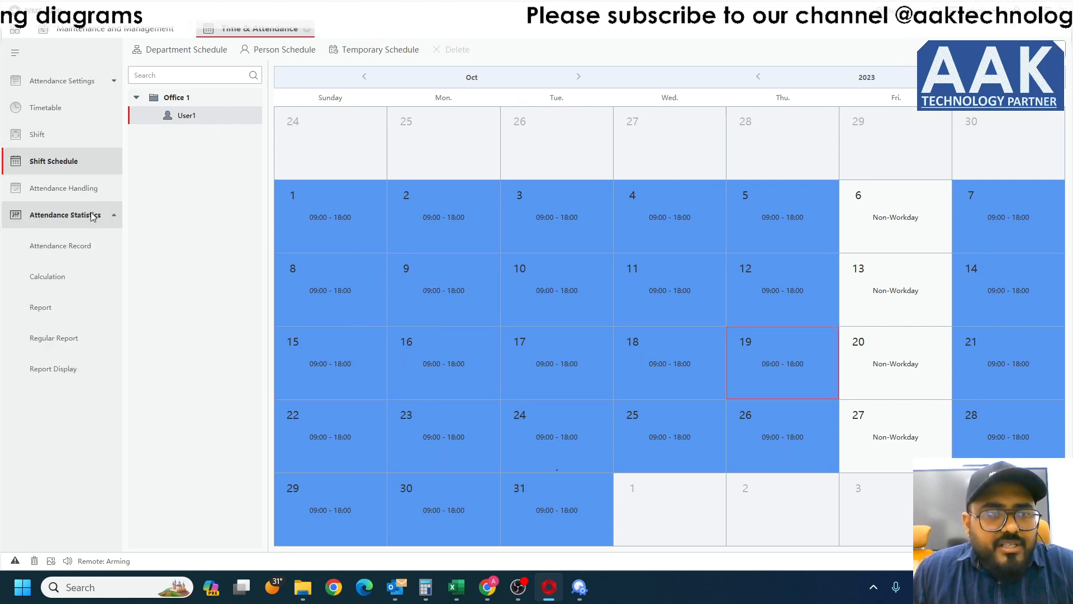
left_click(79, 249)
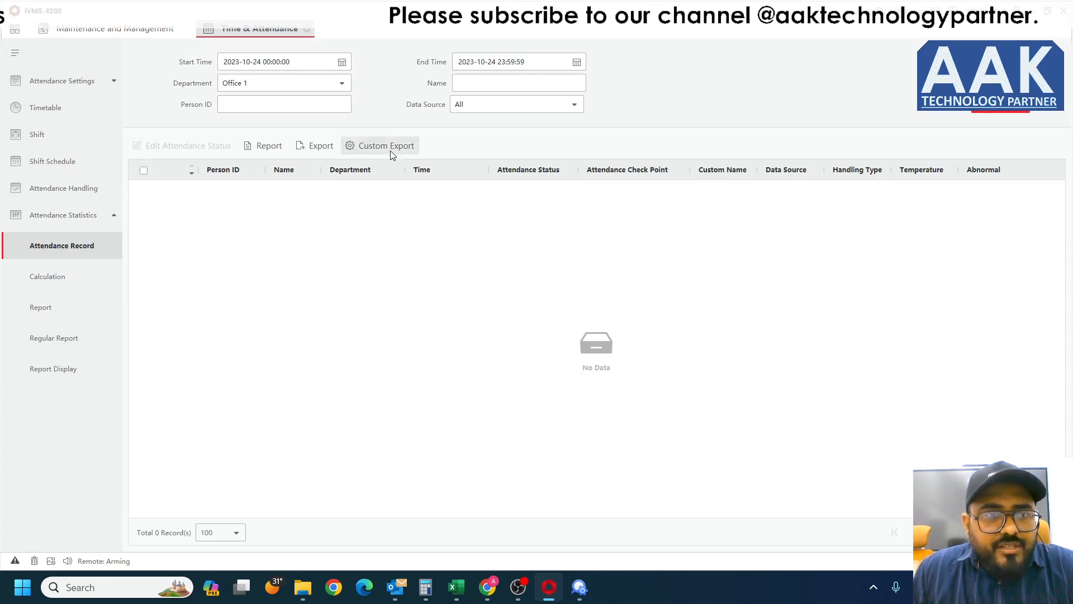
left_click(343, 63)
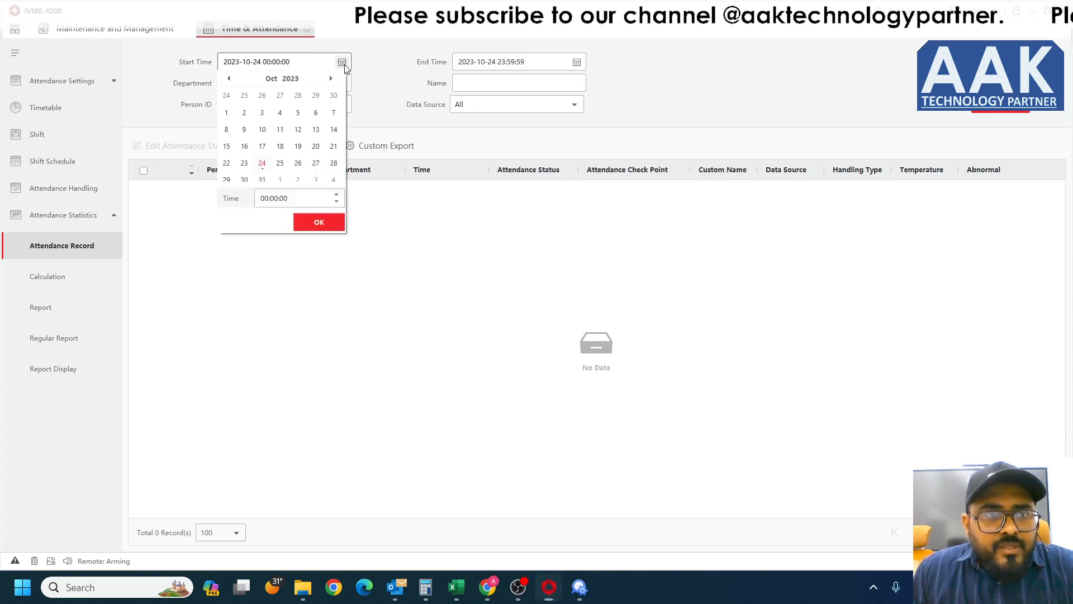
left_click(227, 113)
left_click(319, 222)
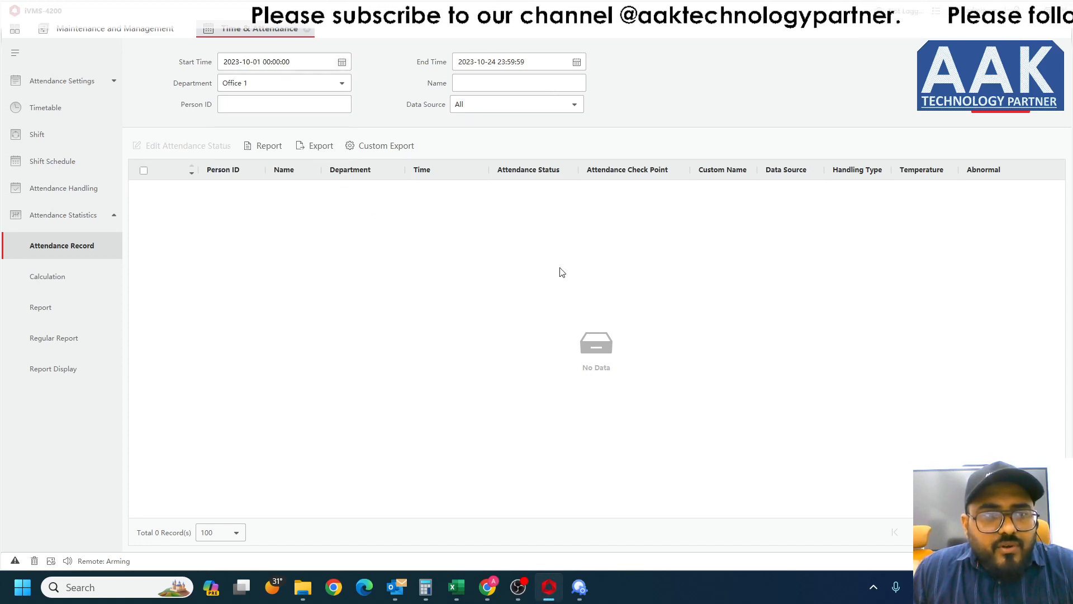